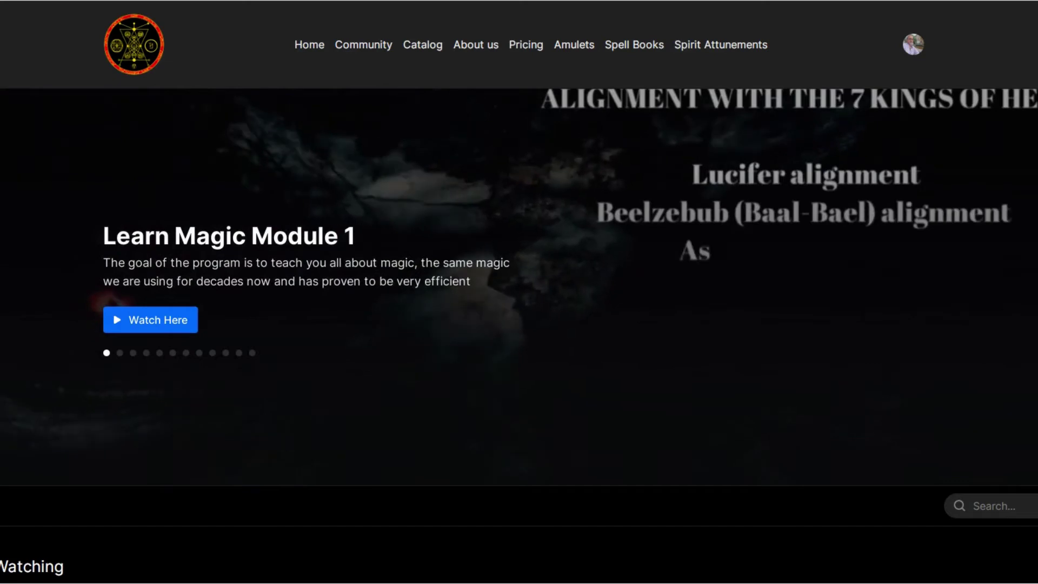
# Step: Open the Dashboard from the avatar menu to show the saved profile details
pyautogui.click(914, 44)
pyautogui.click(834, 74)
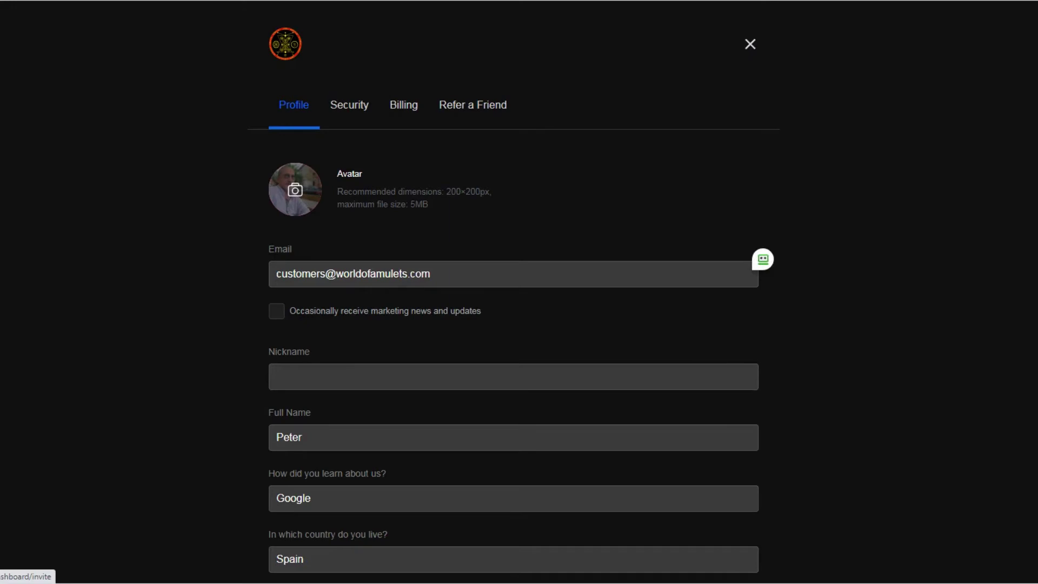
# Step: Open the Refer a Friend tab showing the free-month offer per referred paying friend
pyautogui.click(473, 105)
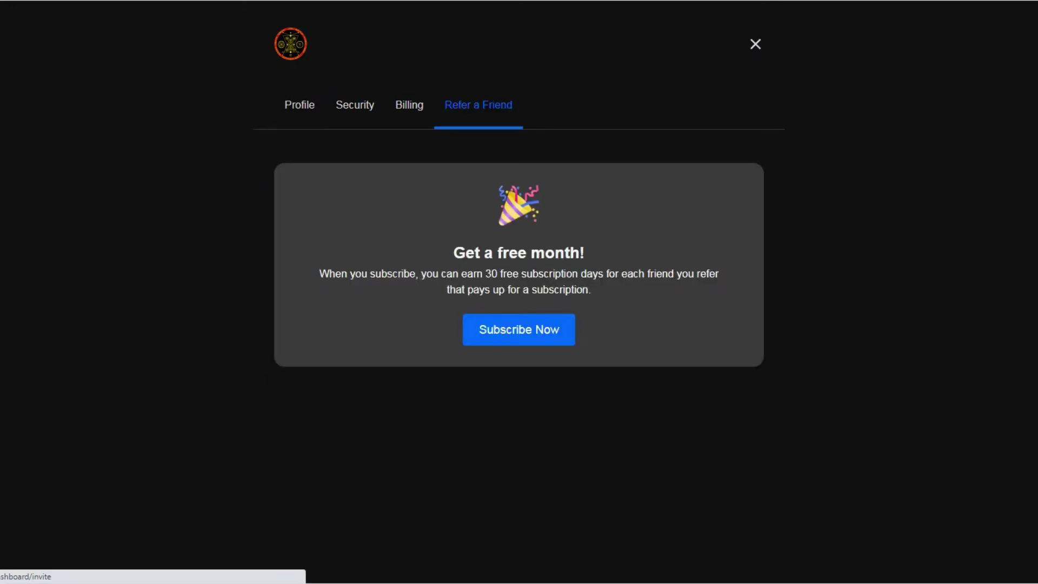